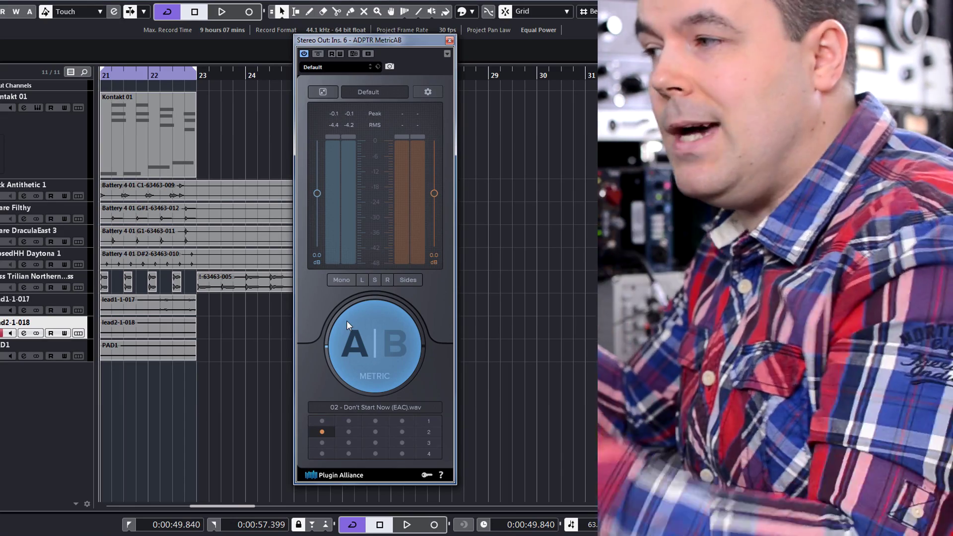
left_click(357, 314)
left_click(222, 12)
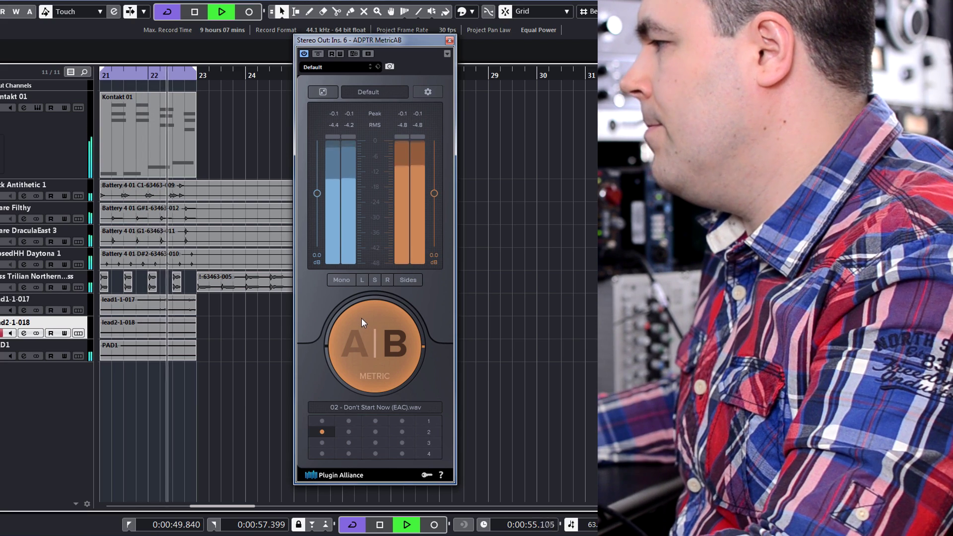
key("KP_1")
left_click(361, 317)
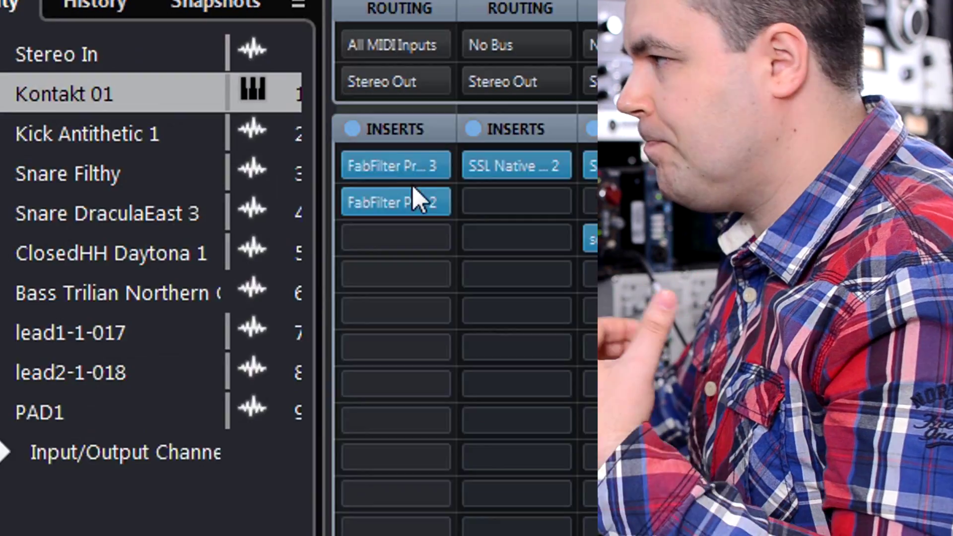
Move Pro-Q 3 to another insert slot on Kontakt 01 and briefly audition the track
left_click_drag(412, 189, 516, 422)
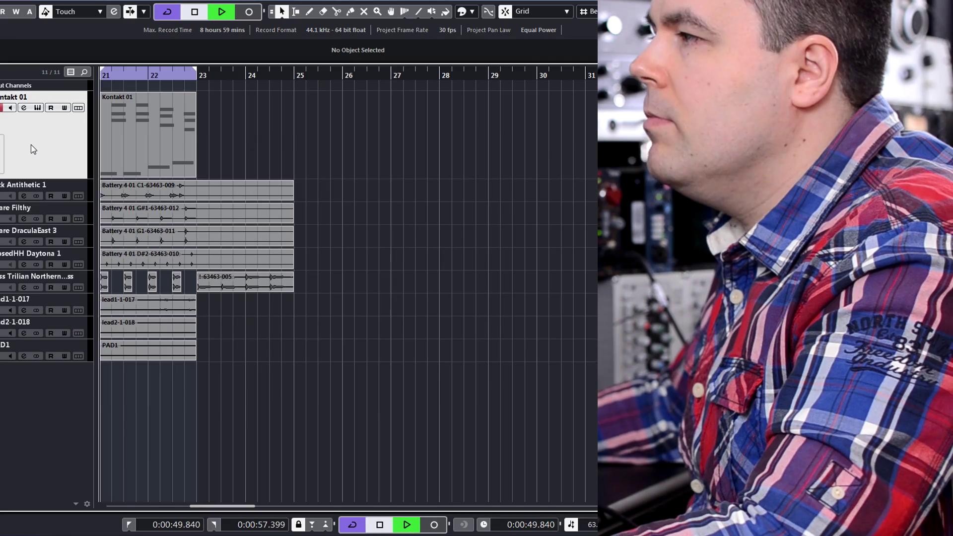
key("space")
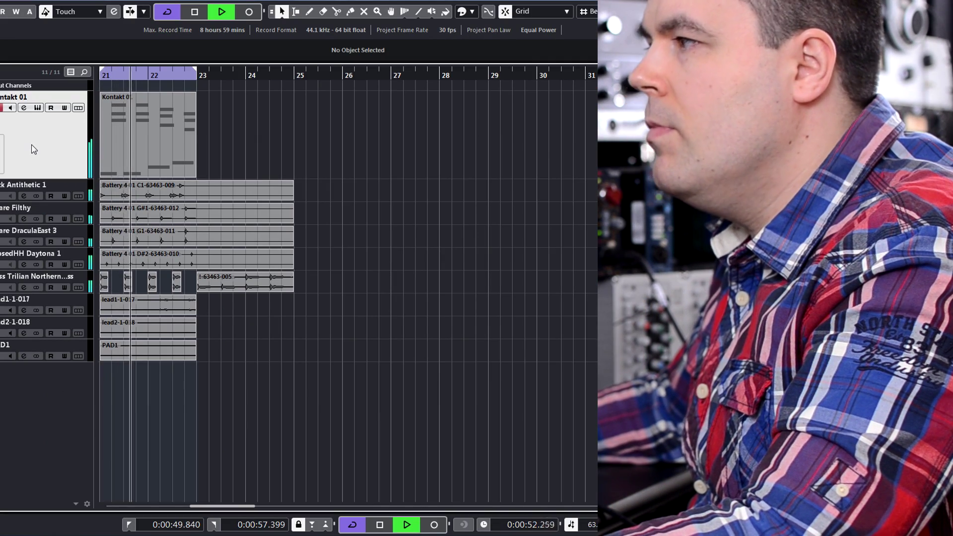
key("space")
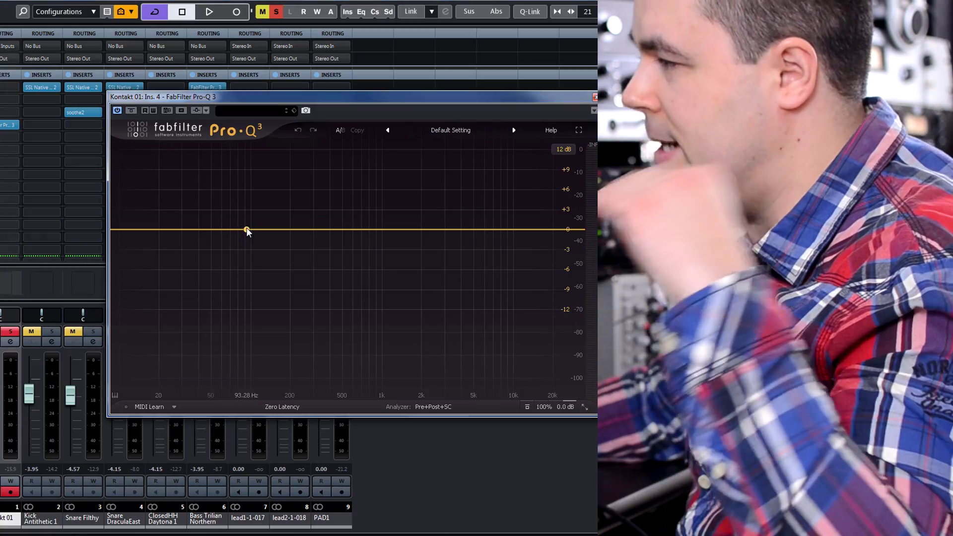
Add a narrow Pro-Q 3 bell boost of about +26 dB at Q 15.7 near 133 Hz
left_click_drag(247, 229, 246, 178)
left_click_drag(283, 353, 290, 313)
key("space")
left_click_drag(247, 178, 268, 162)
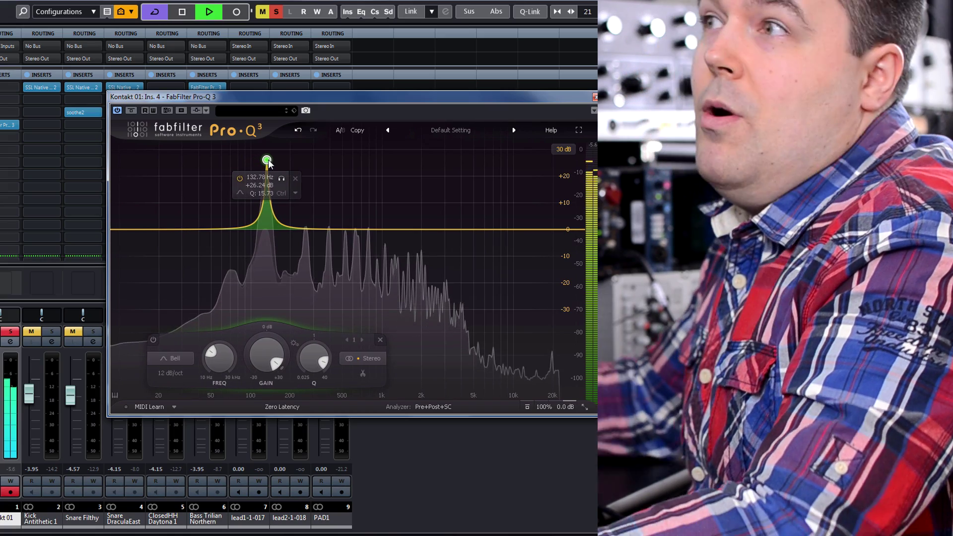
Turn band 1 into a gentle -3.76 dB cut at 129 Hz, Q 11.87
key("space")
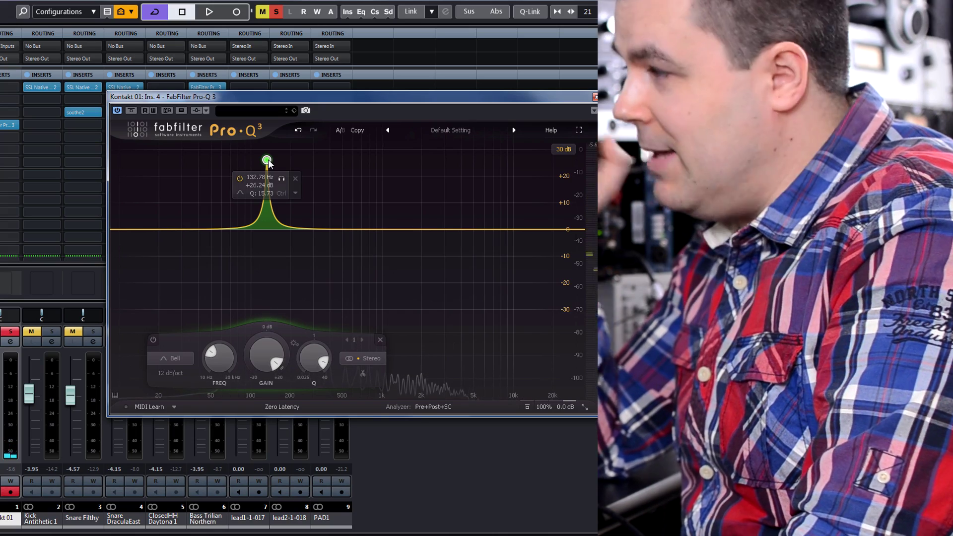
mouse_move(267, 160)
left_mouse_down()
mouse_move(265, 239)
mouse_move(276, 149)
left_mouse_up()
scroll(321, 357, "up", 5)
Sweep a second narrow band up during playback and drop it to a -3 dB notch at 259 Hz
key("space")
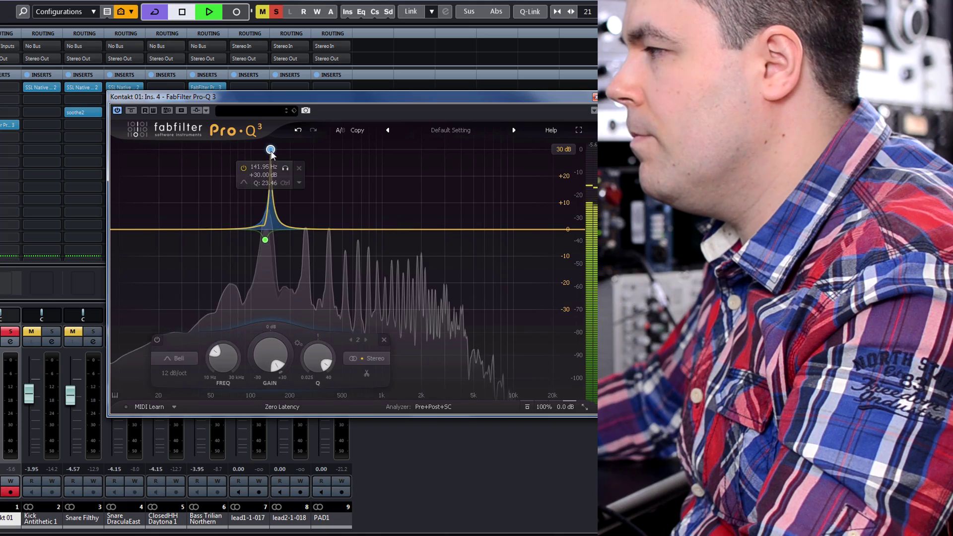
key("space")
left_click_drag(278, 150, 287, 150)
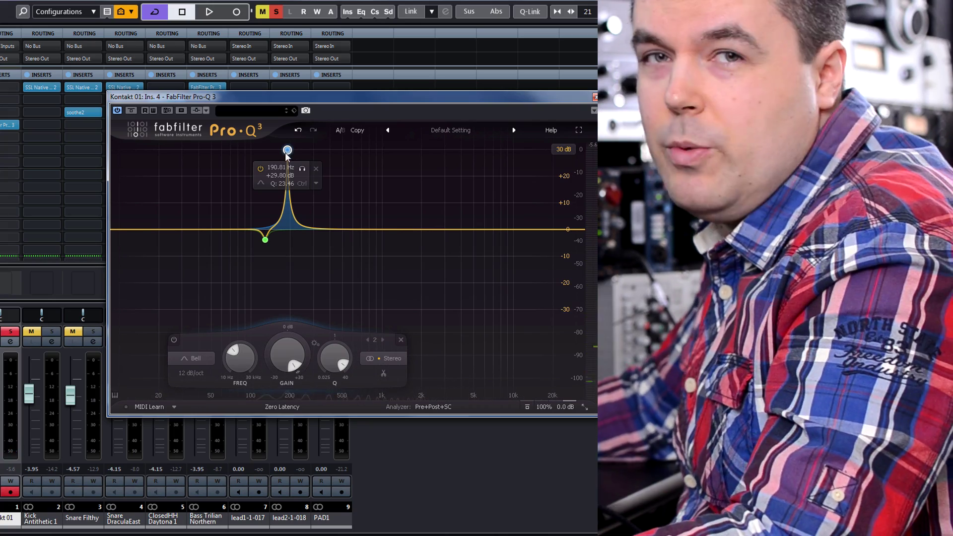
key("space")
left_click_drag(287, 151, 306, 155)
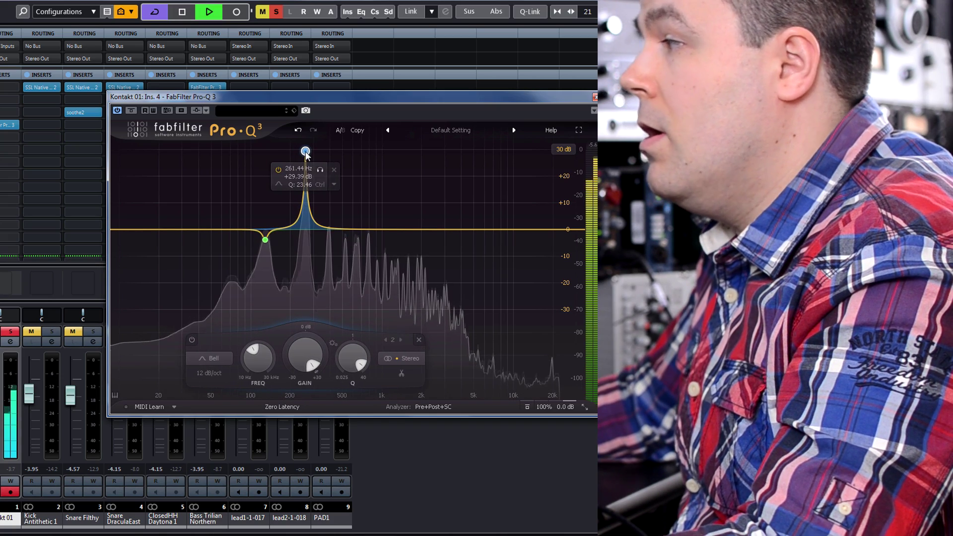
key("space")
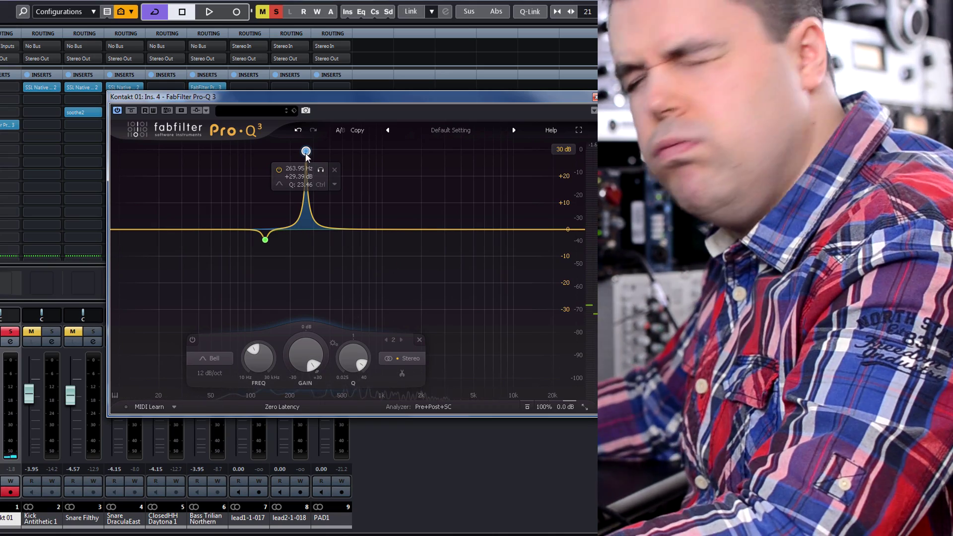
left_click_drag(306, 155, 305, 237)
Add a third narrow band near 400 Hz while listening to playback
key("space")
left_click(331, 239)
key("space")
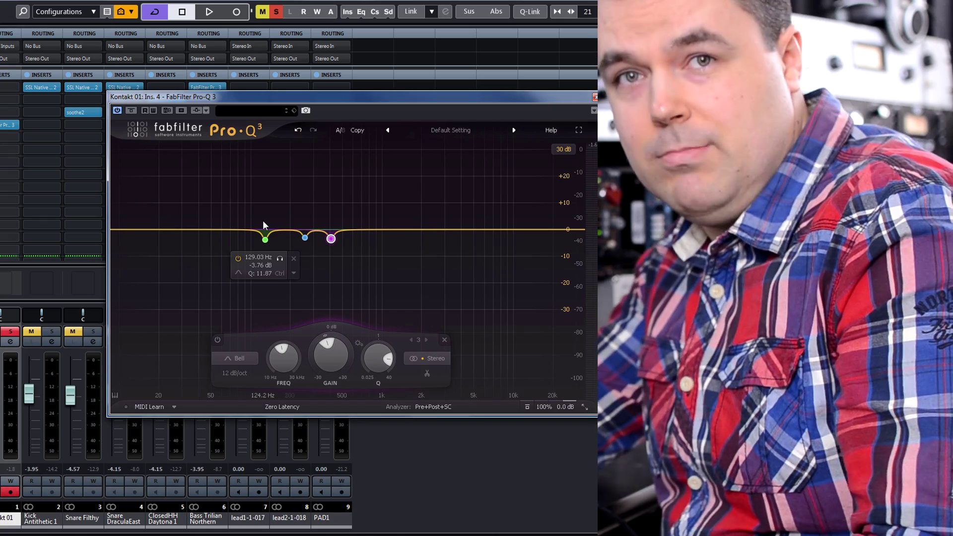
Compare the three notch cuts over repeated playback, then select all three EQ bands
key("space")
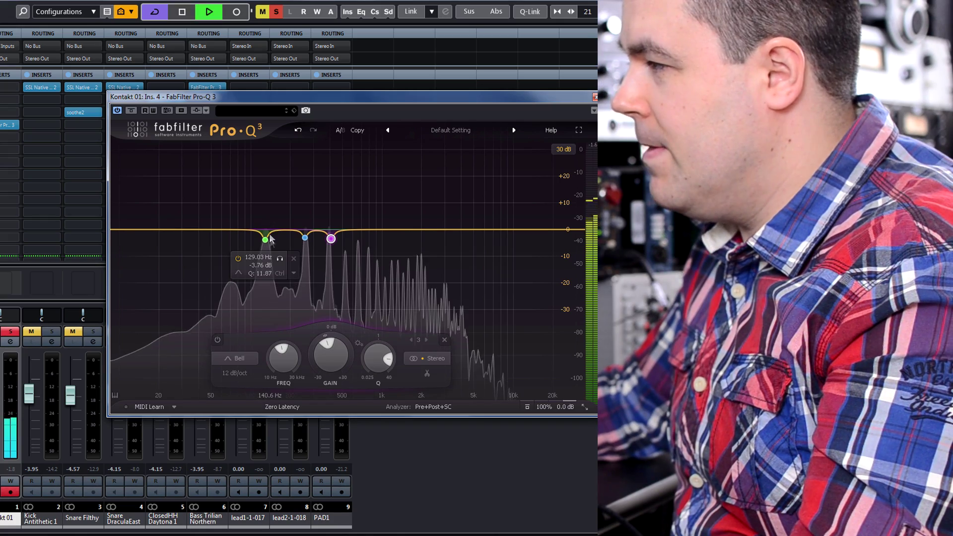
key("space")
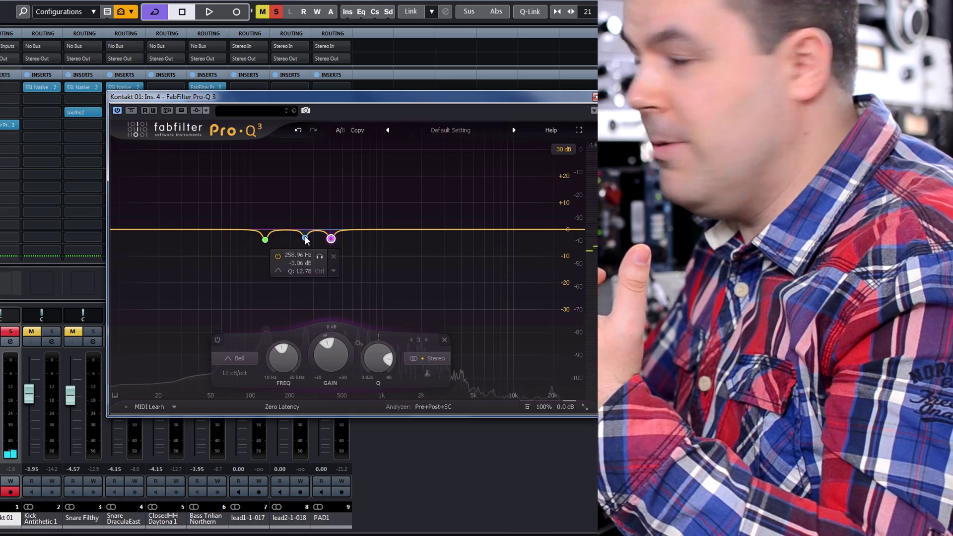
key("space")
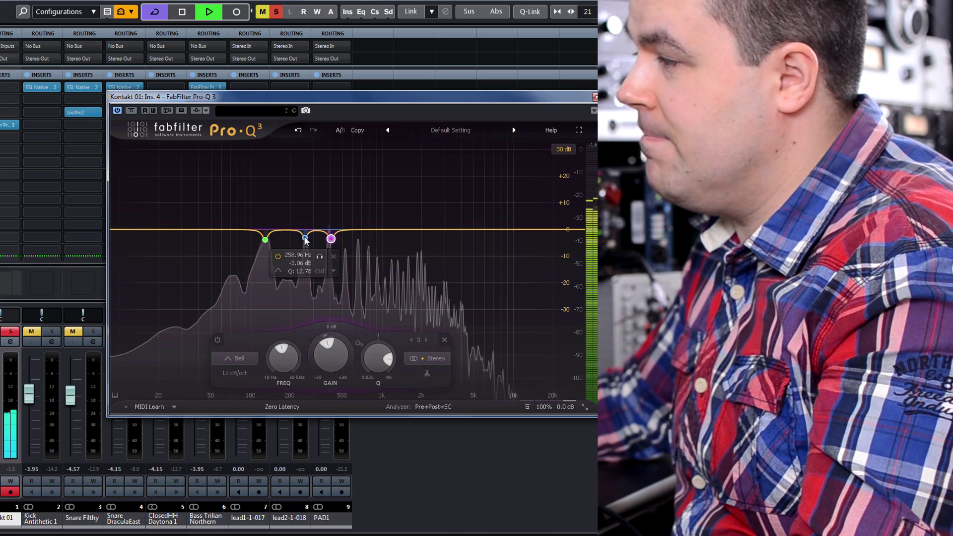
key("space")
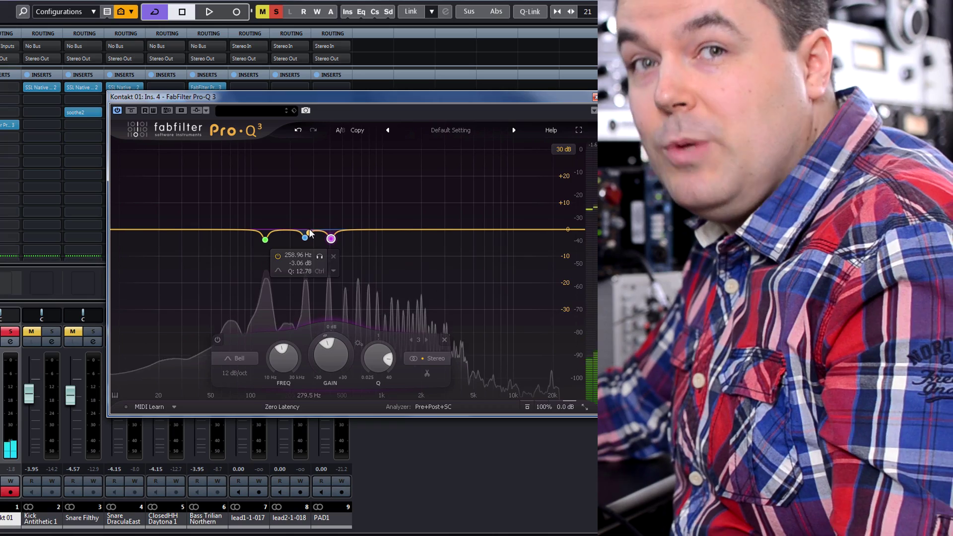
key("space")
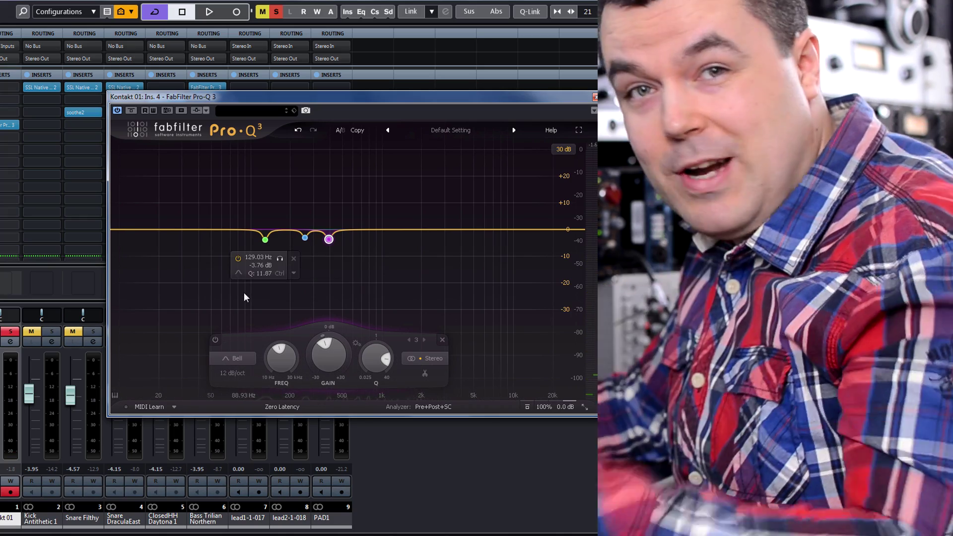
key("ctrl+a")
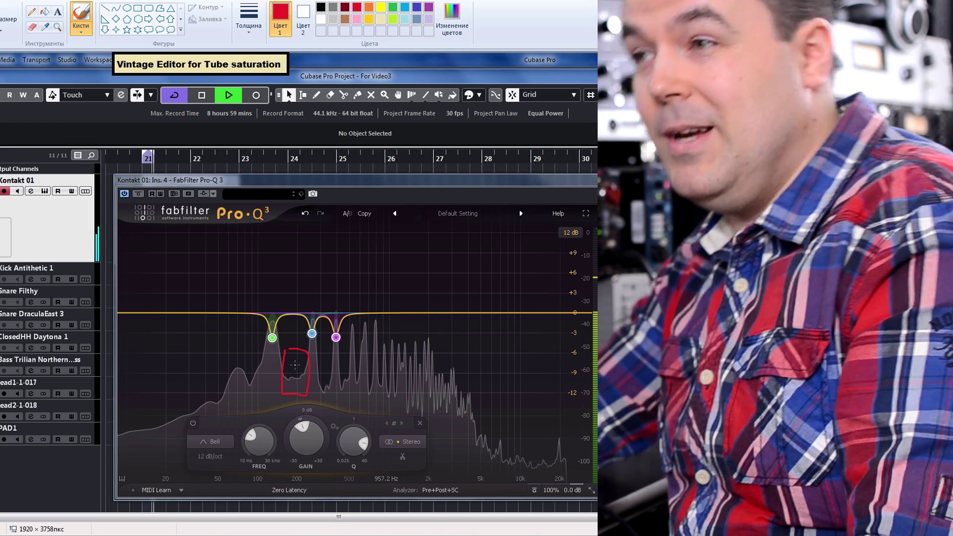
Undo the red freehand circle drawn around the EQ dip in the screenshot
key("ctrl+z")
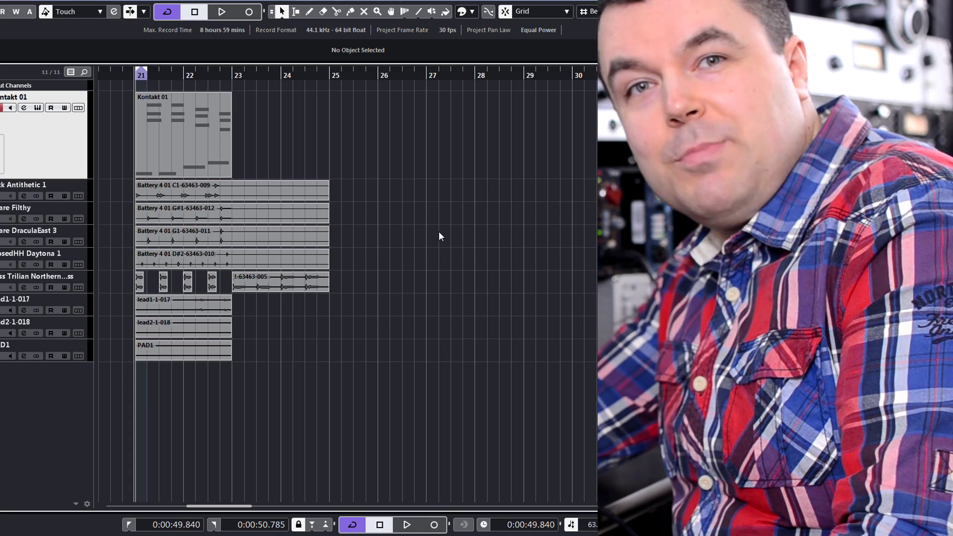
Set the cycle range to bars 21–23 and start looped playback
left_click_drag(138, 72, 231, 72)
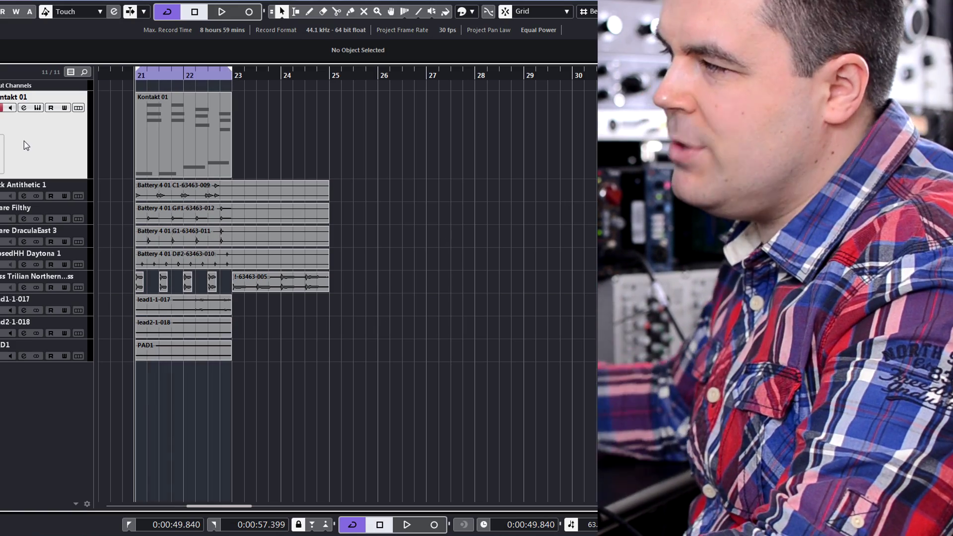
key("space")
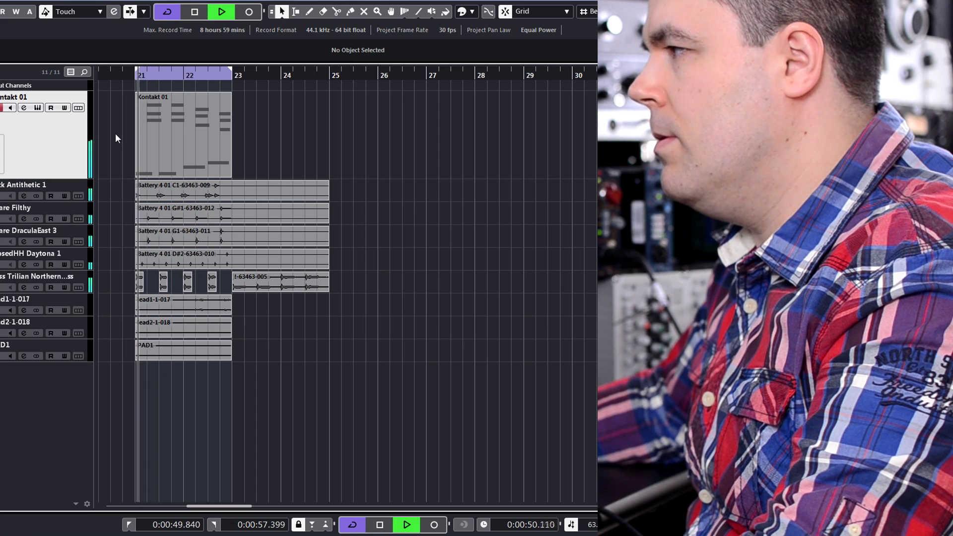